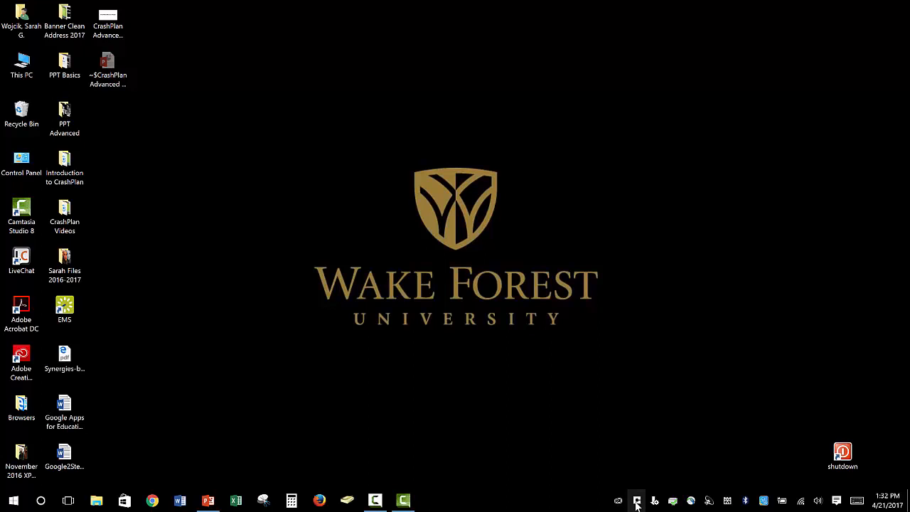
Open CrashPlan's device preferences from the tray icon's settings menu.
{"action": "left_click", "coordinate": [637, 501]}
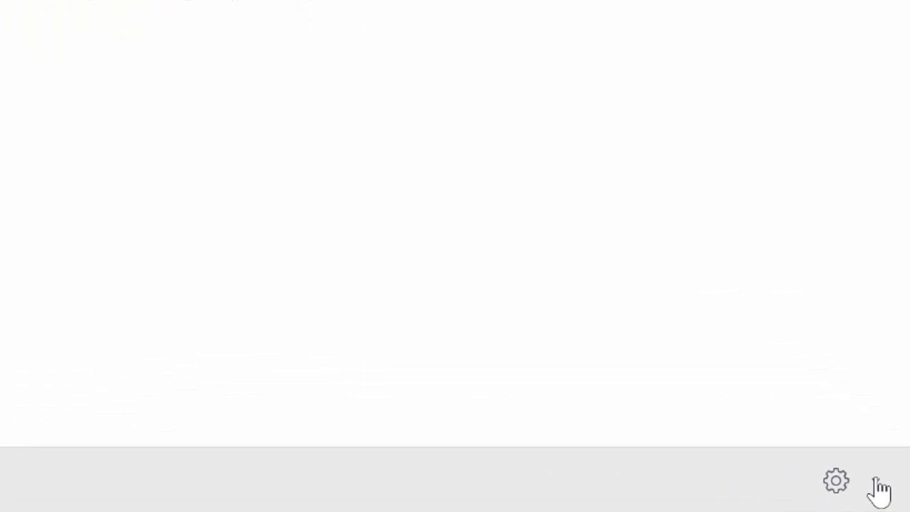
{"action": "left_click", "coordinate": [878, 488]}
{"action": "mouse_move", "coordinate": [821, 384]}
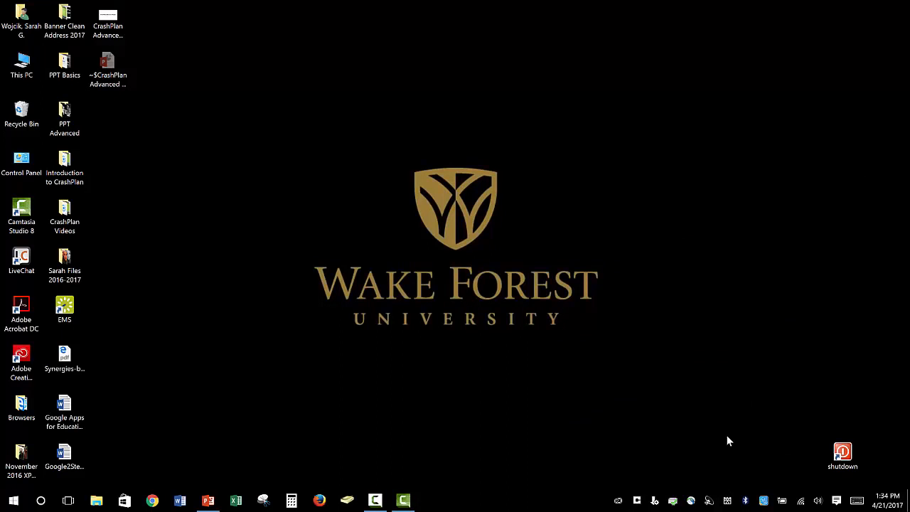
{"action": "left_click", "coordinate": [636, 501]}
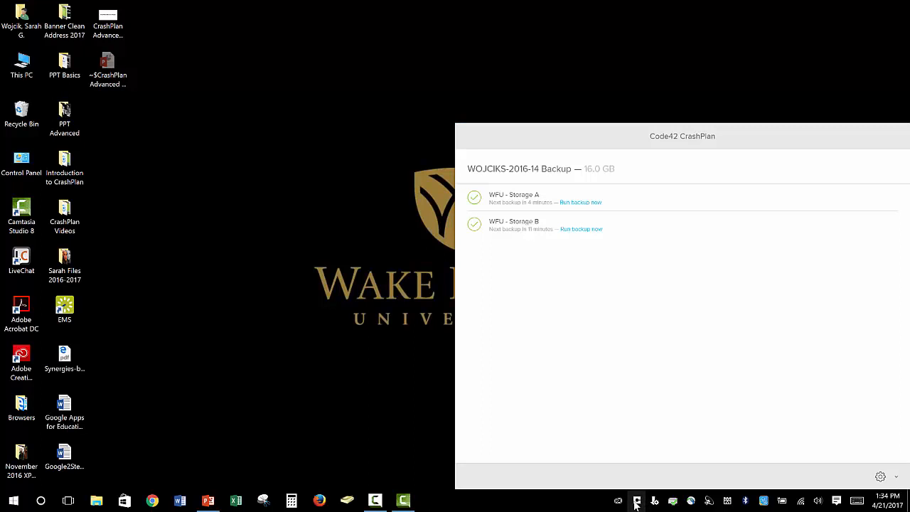
{"action": "left_click", "coordinate": [894, 477]}
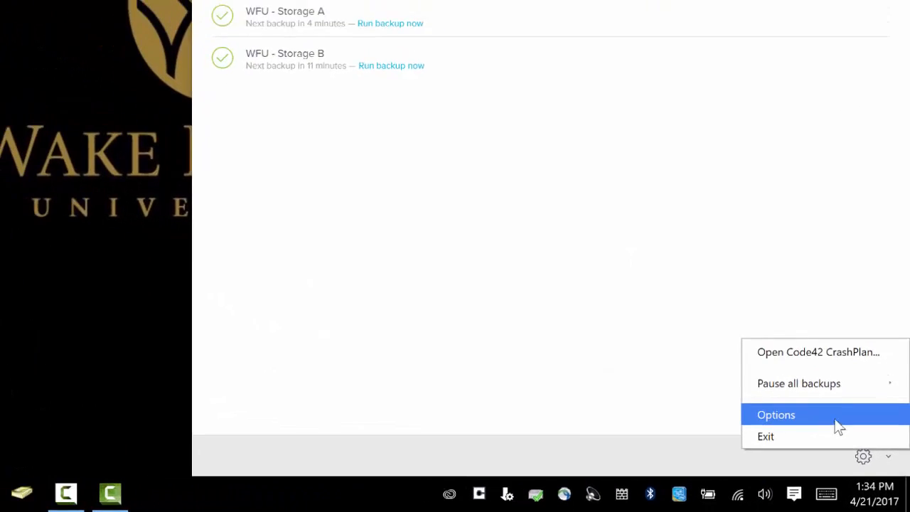
{"action": "left_click", "coordinate": [839, 425]}
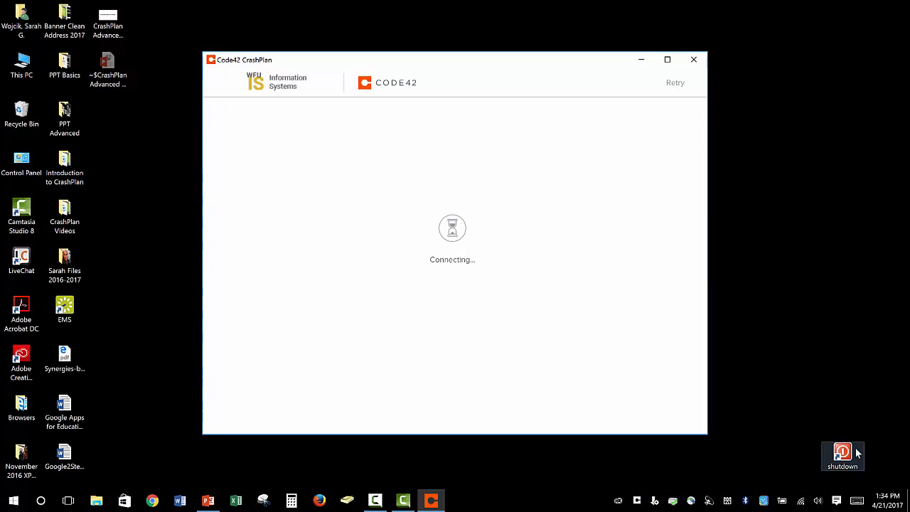
Sign in with the university Google e-mail, account password and 2-step verification code.
{"action": "left_click", "coordinate": [501, 245]}
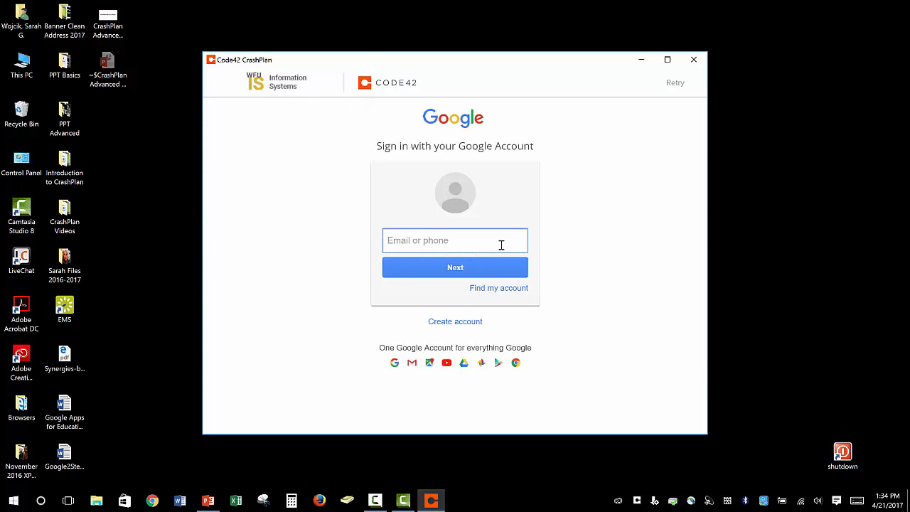
{"action": "key", "text": "Return"}
{"action": "key", "text": "Return"}
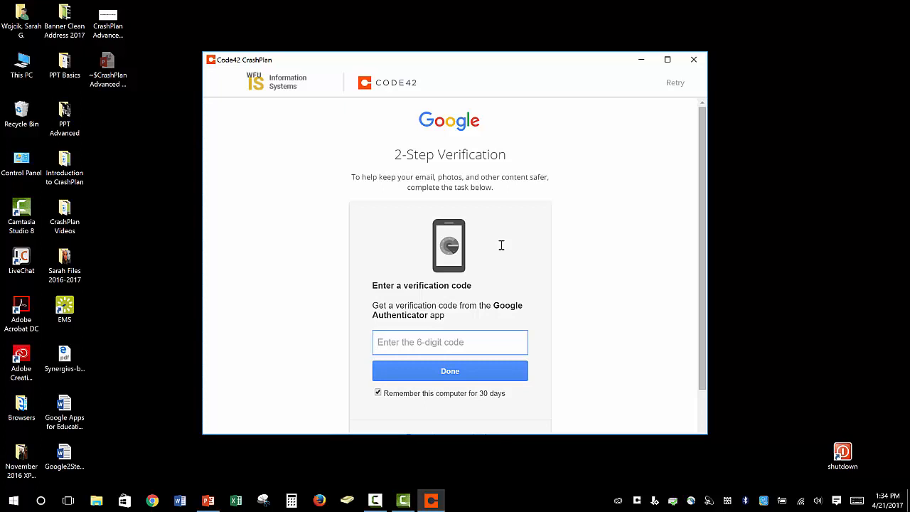
{"action": "key", "text": "Return"}
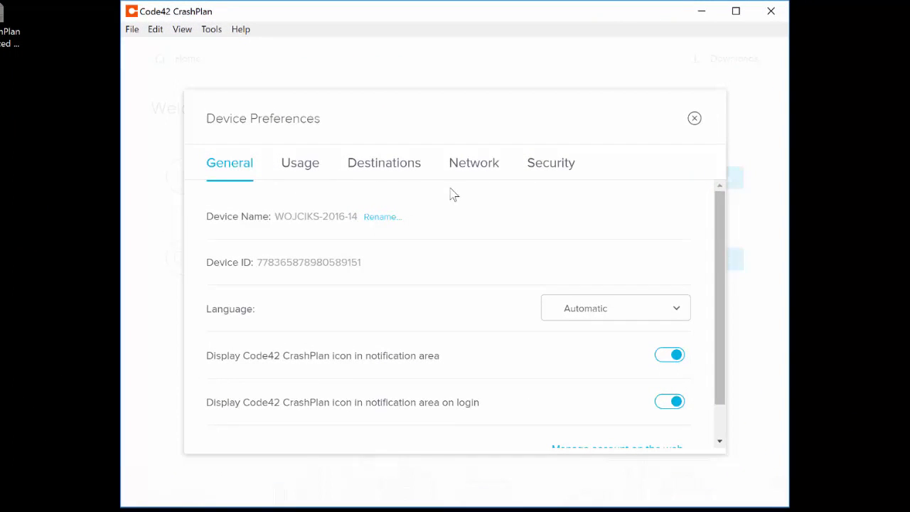
Add the first listed Wi-Fi network as a restricted wireless network under Network settings and save.
{"action": "left_click", "coordinate": [479, 168]}
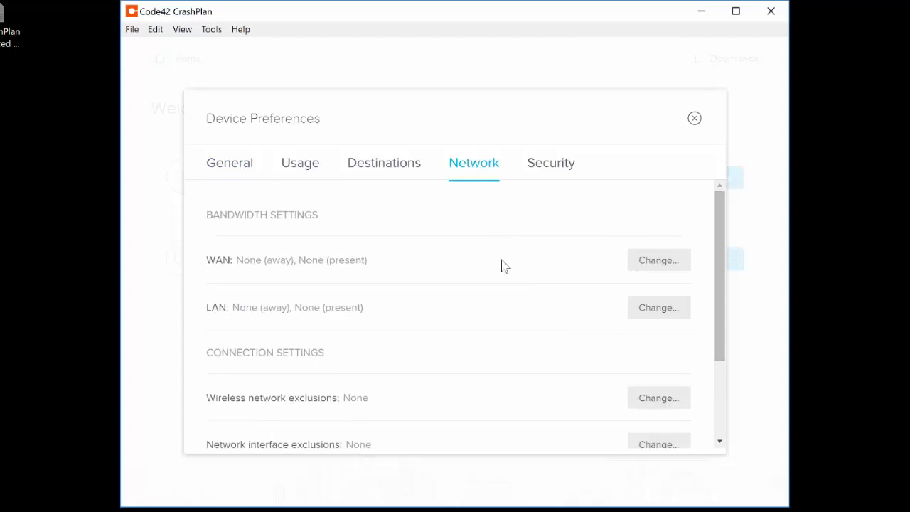
{"action": "left_click", "coordinate": [664, 399]}
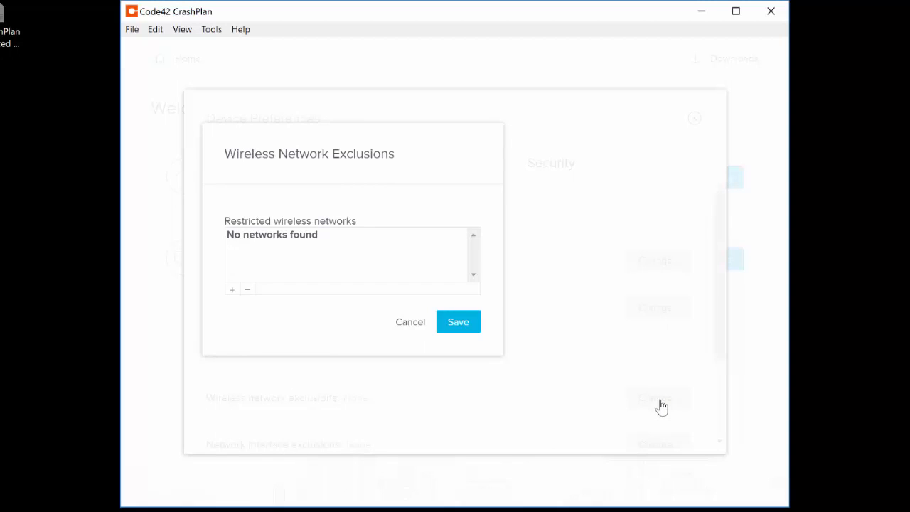
{"action": "left_click", "coordinate": [232, 289]}
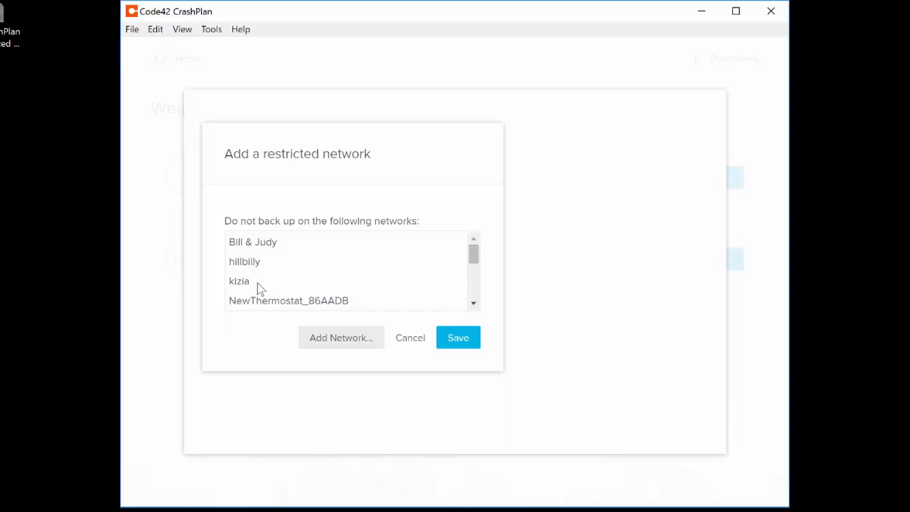
{"action": "scroll", "coordinate": [477, 274], "scroll_direction": "down", "scroll_amount": 4}
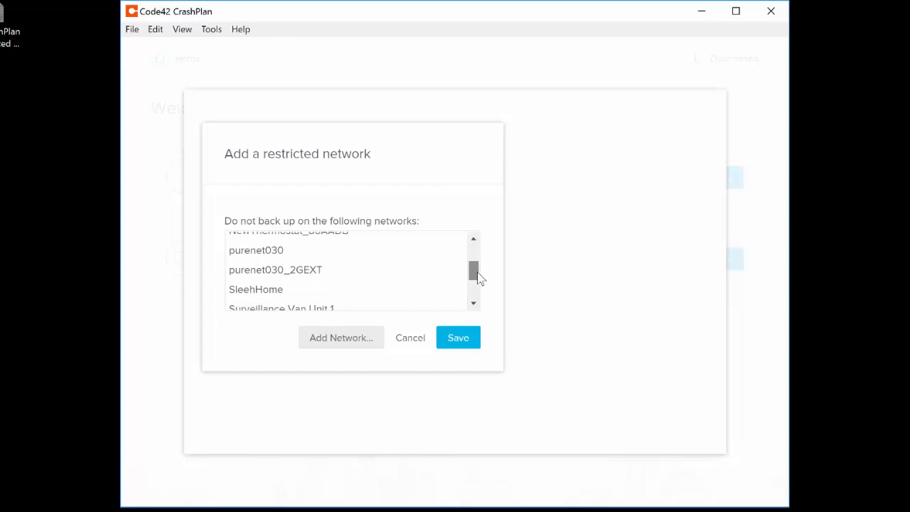
{"action": "left_click_drag", "start_coordinate": [478, 276], "coordinate": [478, 283]}
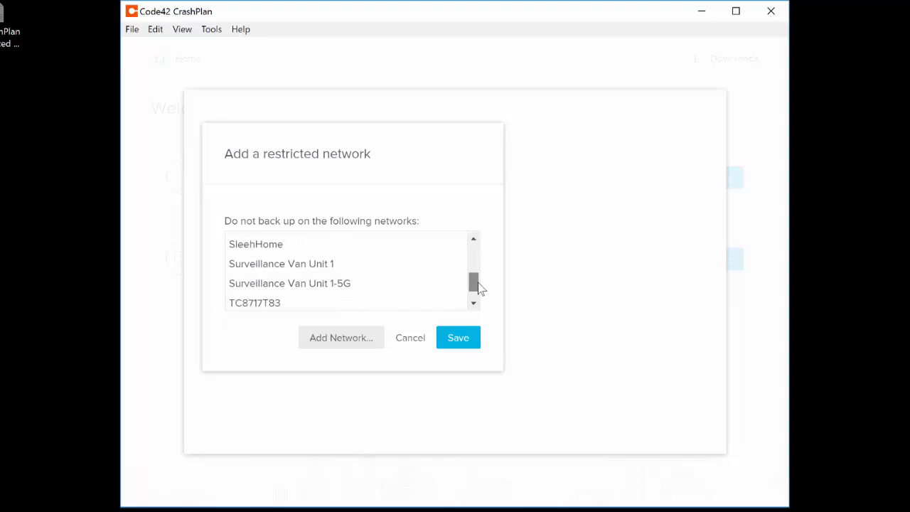
{"action": "left_click", "coordinate": [398, 245]}
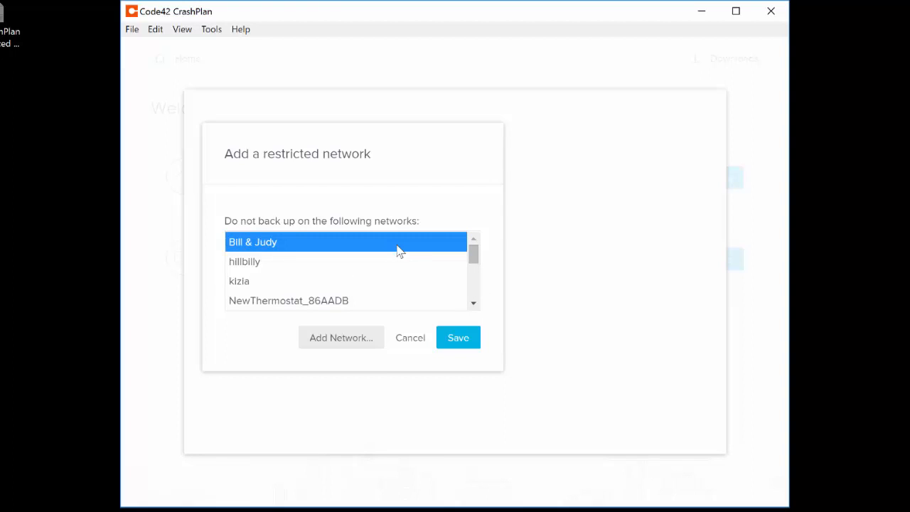
{"action": "left_click", "coordinate": [451, 337]}
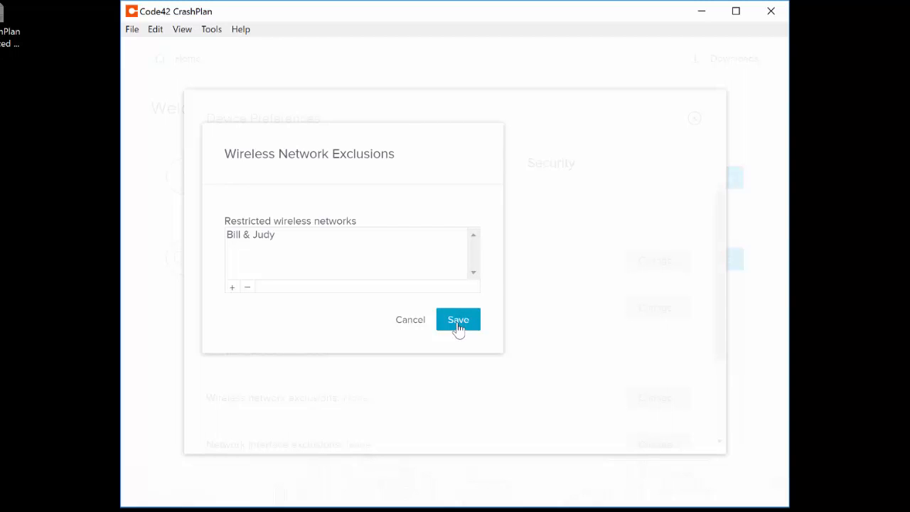
{"action": "left_click", "coordinate": [457, 329]}
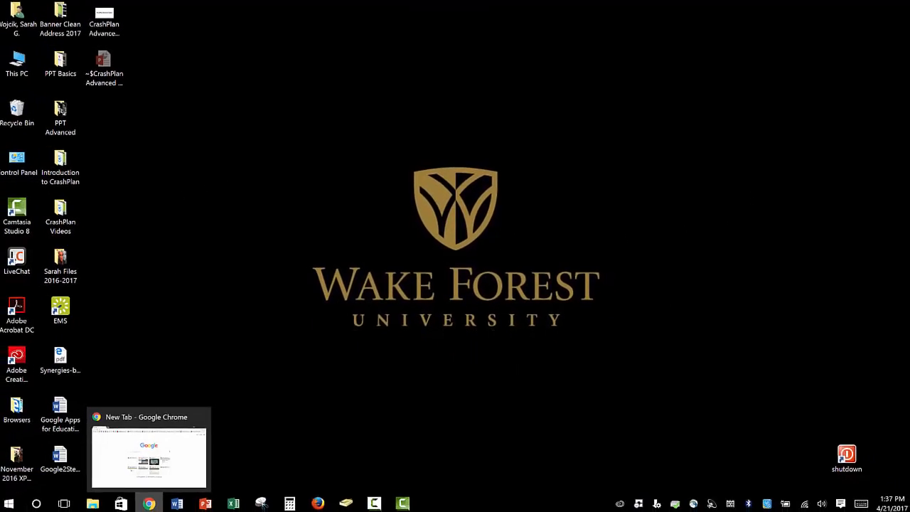
Go to crashplan.wfu.edu in Chrome and sign in with the university account and password.
{"action": "left_click", "coordinate": [152, 501]}
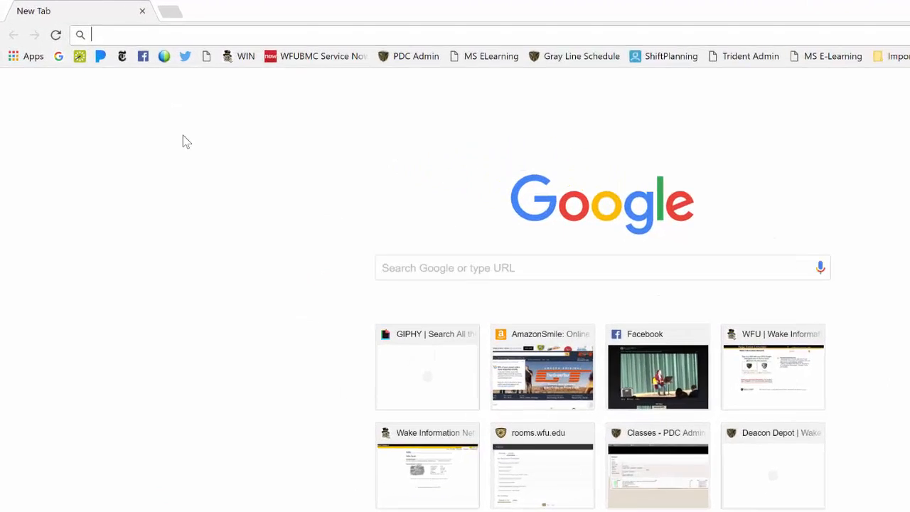
{"action": "type", "text": "crashp"}
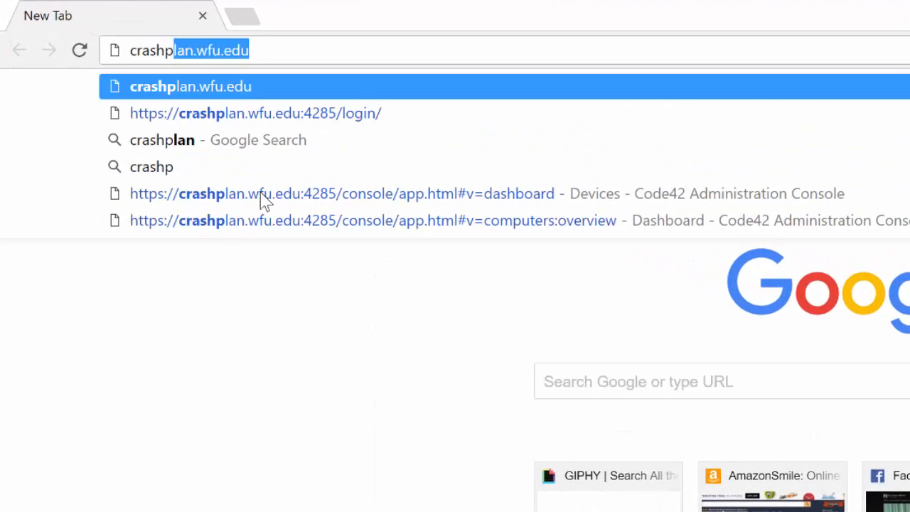
{"action": "type", "text": "lan.wfu.edu"}
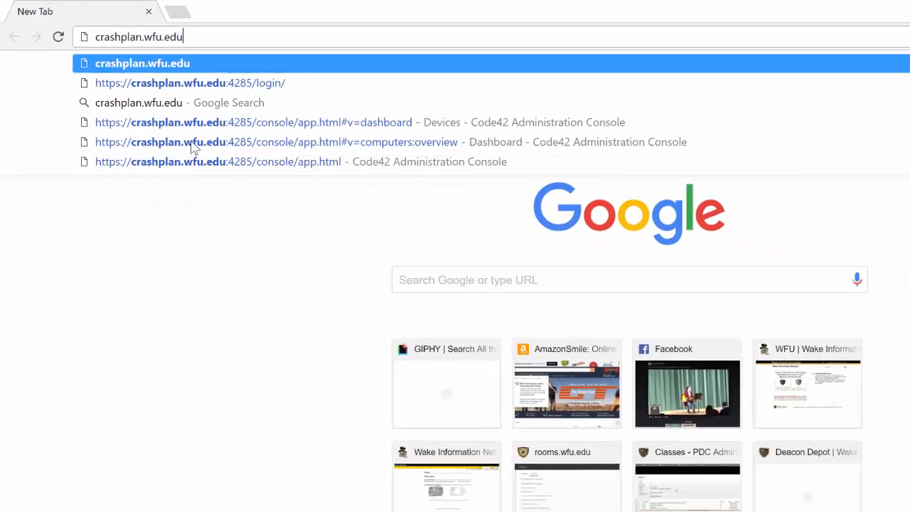
{"action": "key", "text": "Return"}
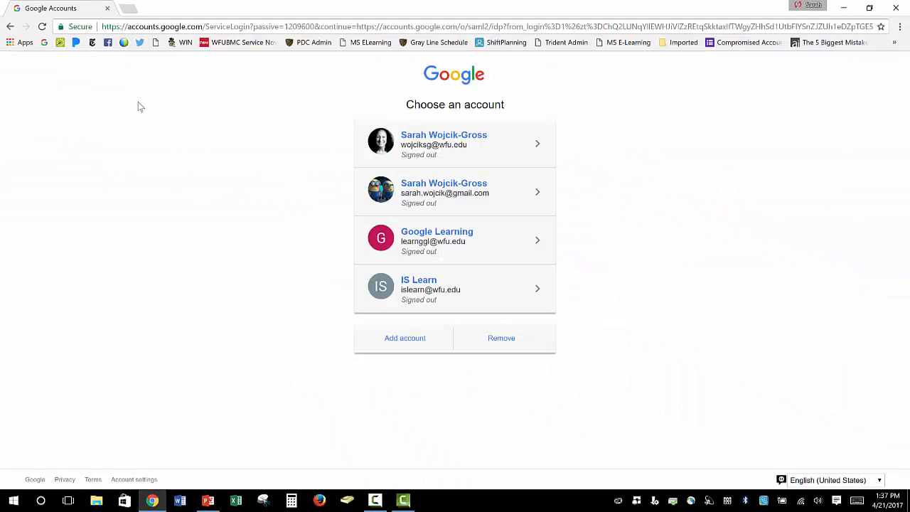
{"action": "left_click", "coordinate": [420, 155]}
{"action": "type", "text": "••••••••"}
{"action": "key", "text": "Return"}
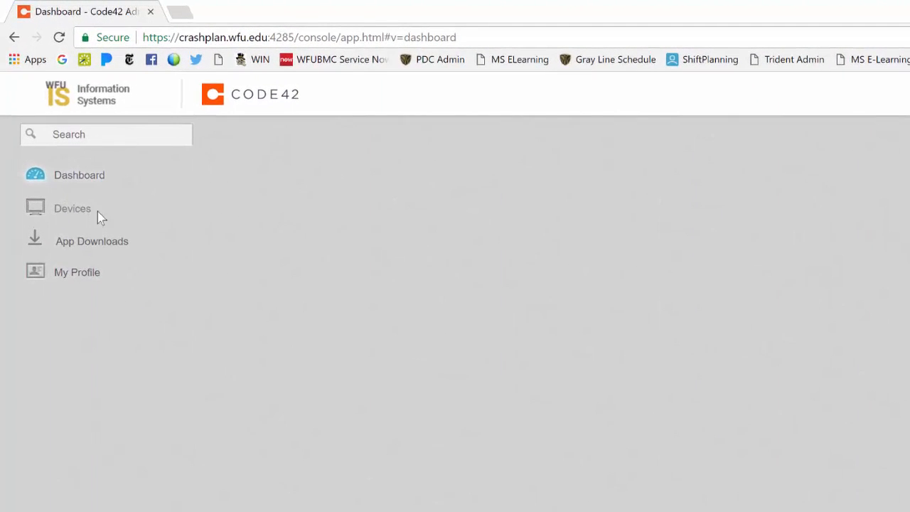
From Devices, open the Windows computer's Backup tab and scroll through its backup settings.
{"action": "left_click", "coordinate": [97, 212]}
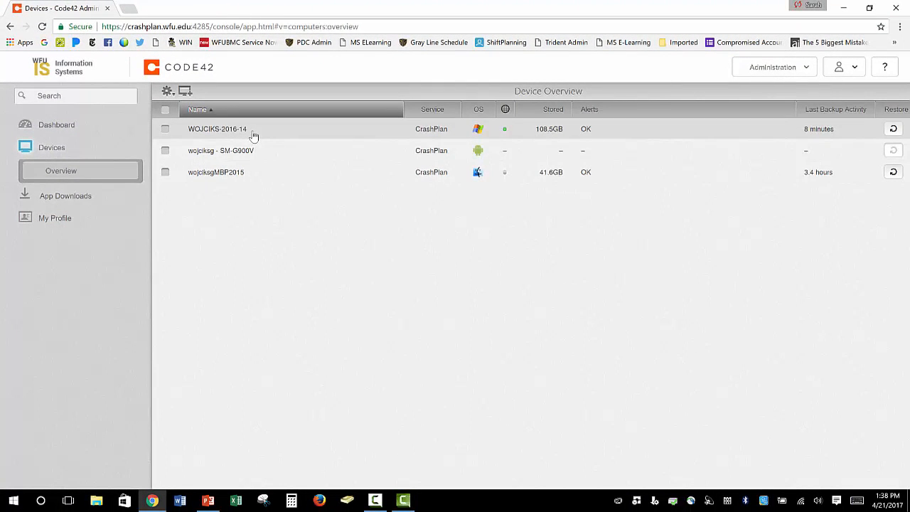
{"action": "left_click", "coordinate": [254, 135]}
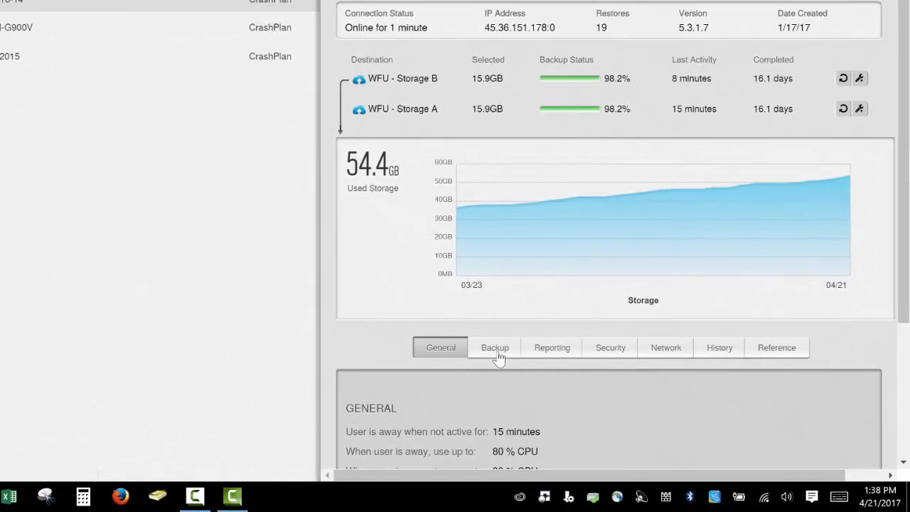
{"action": "left_click", "coordinate": [496, 348]}
{"action": "scroll", "coordinate": [497, 355], "scroll_direction": "down", "scroll_amount": 6}
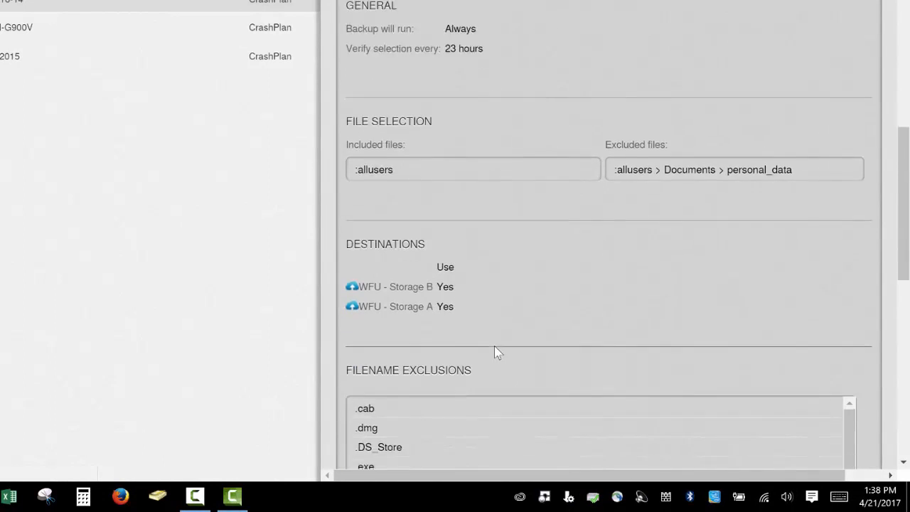
{"action": "scroll", "coordinate": [494, 346], "scroll_direction": "down", "scroll_amount": 4}
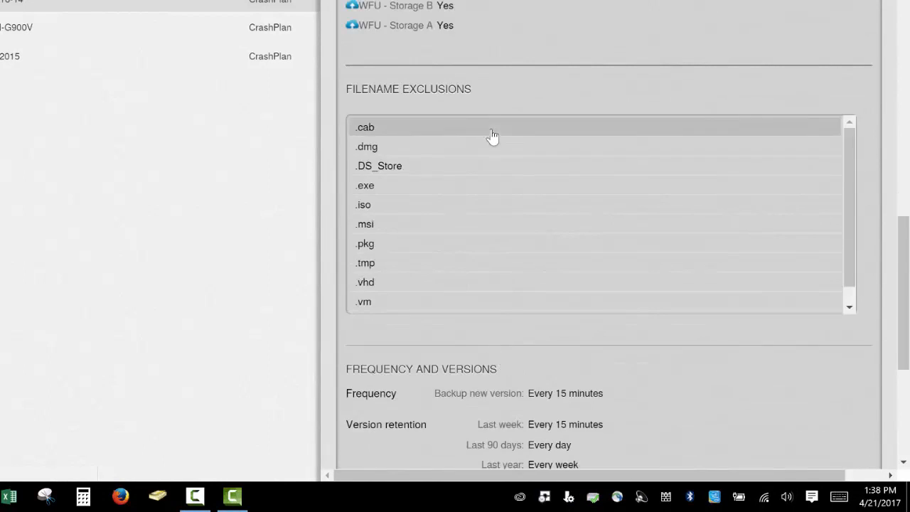